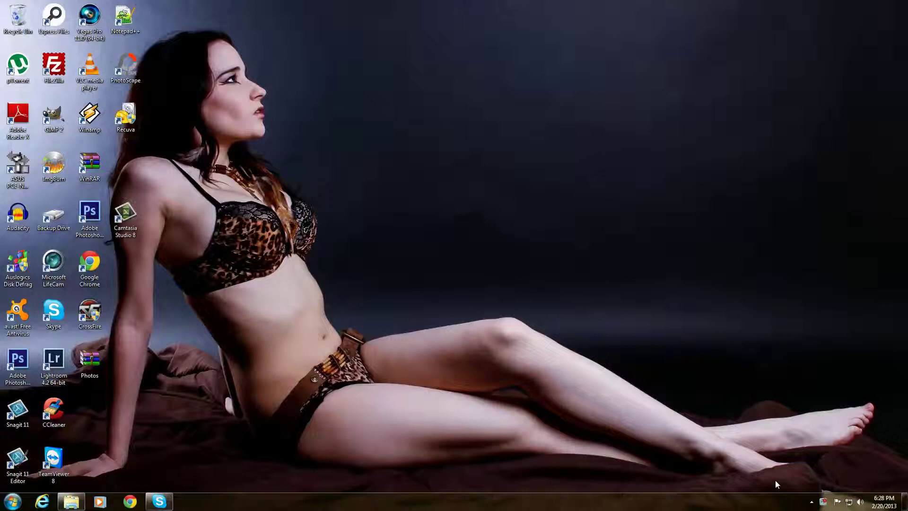
- Launch Adobe Photoshop CS6 from its desktop shortcut
click(24, 368)
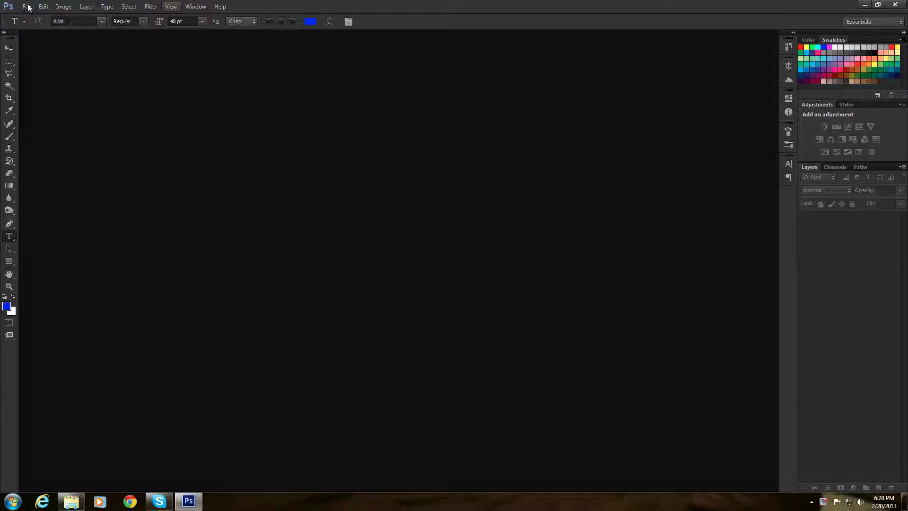
click(27, 6)
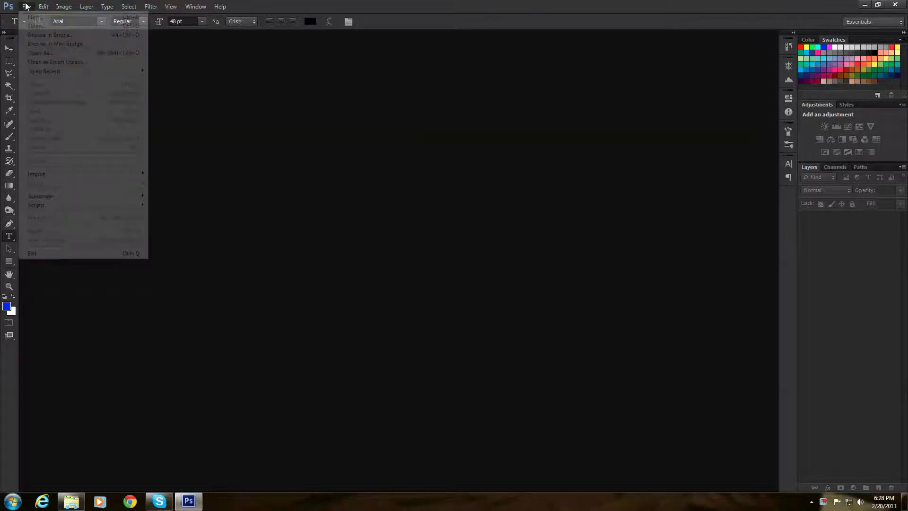
- Create a new white 600×300 px document and type 'Chrome' on the canvas
click(35, 19)
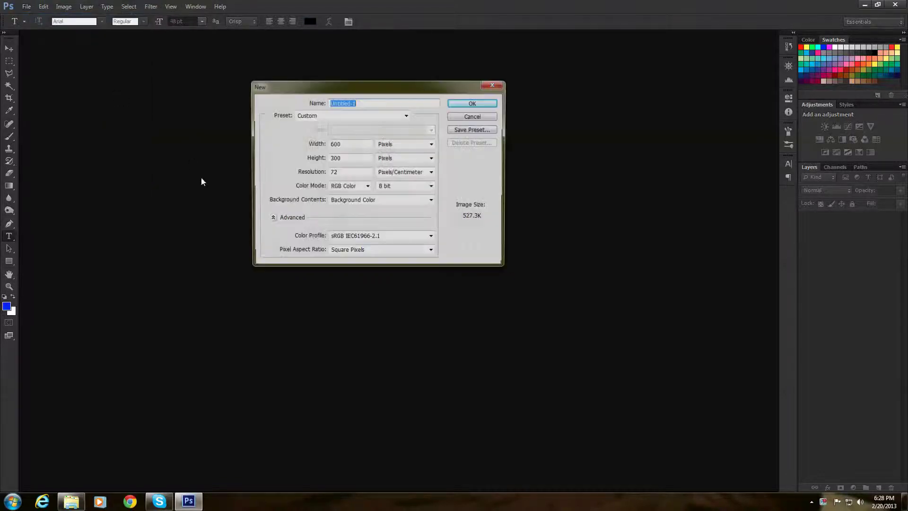
click(473, 103)
scroll(543, 236, up, 3)
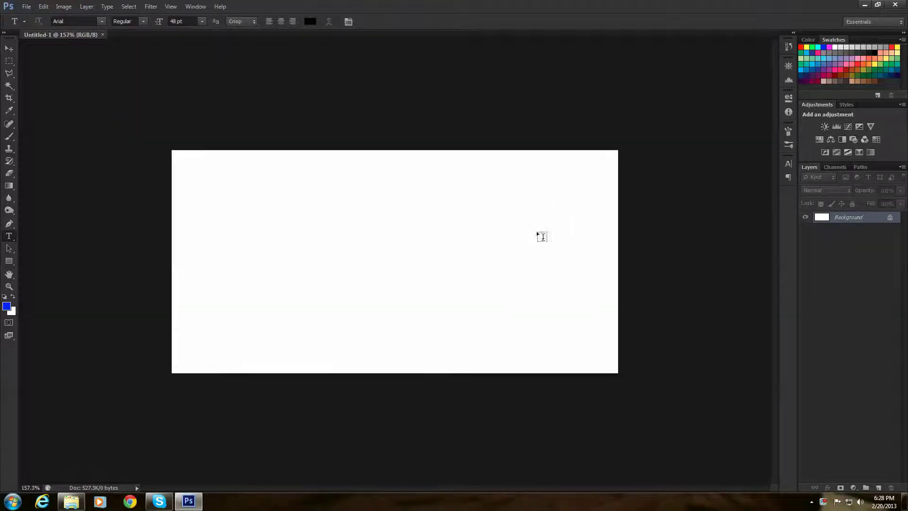
scroll(568, 217, up, 1)
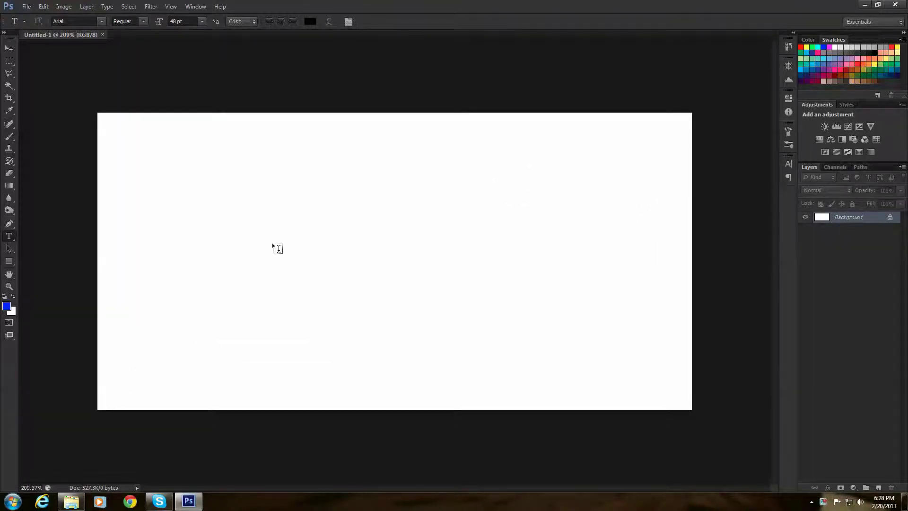
click(273, 244)
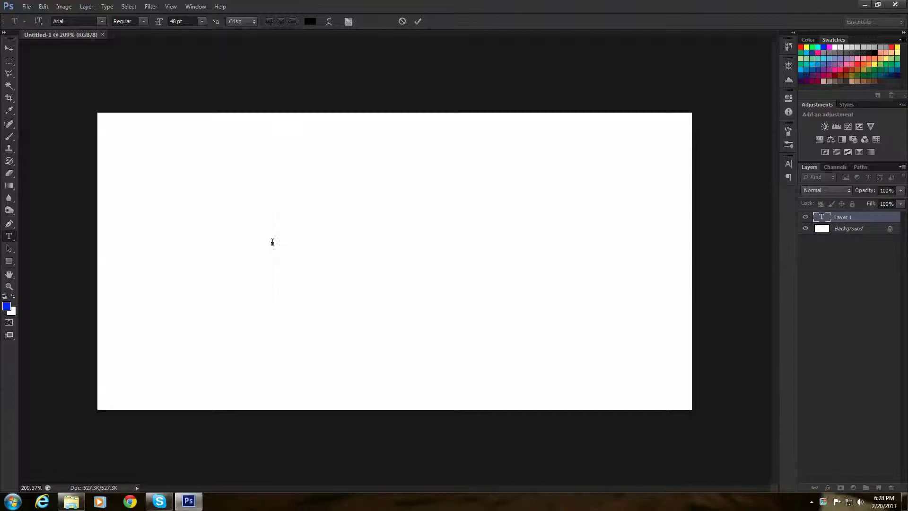
text(Chrome)
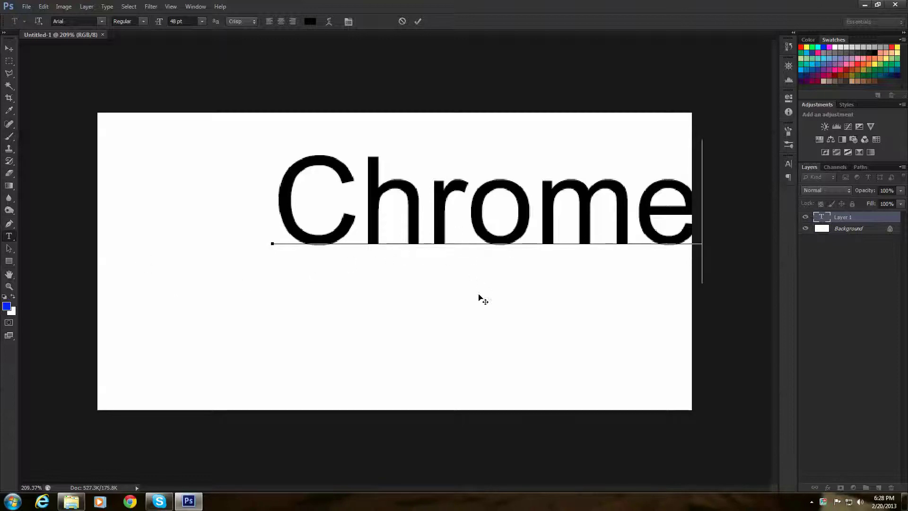
- Move the 'Chrome' text into the centre of the canvas
drag(479, 298, 389, 367)
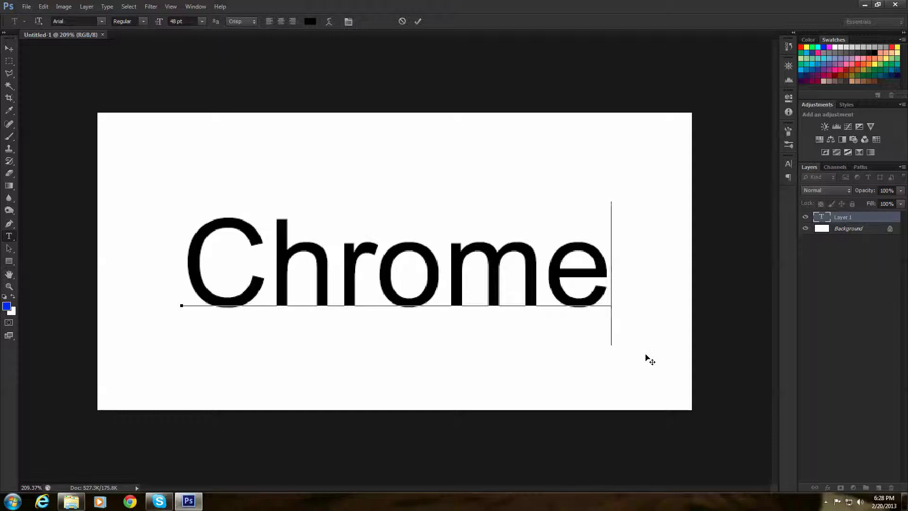
scroll(650, 359, down, 1)
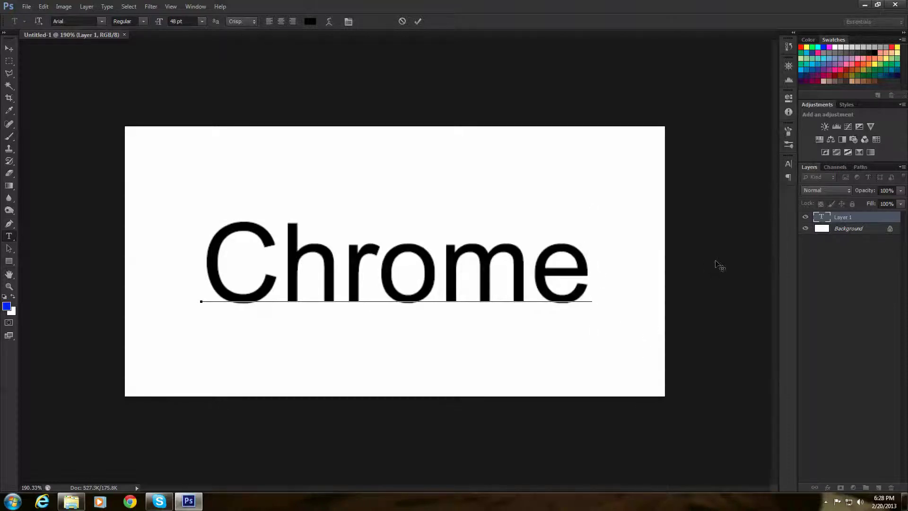
- Convert the Background to Layer 0 and give it a black (000000) Color Overlay
double_click(846, 233)
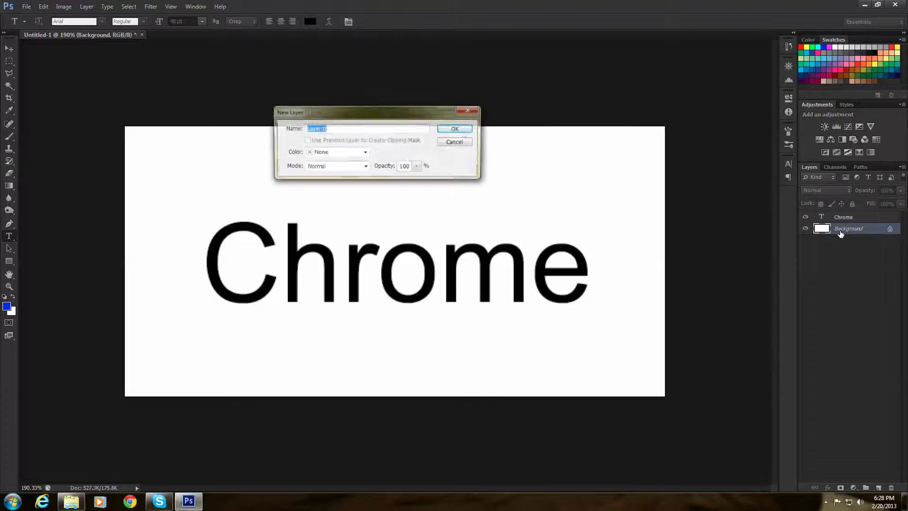
click(457, 130)
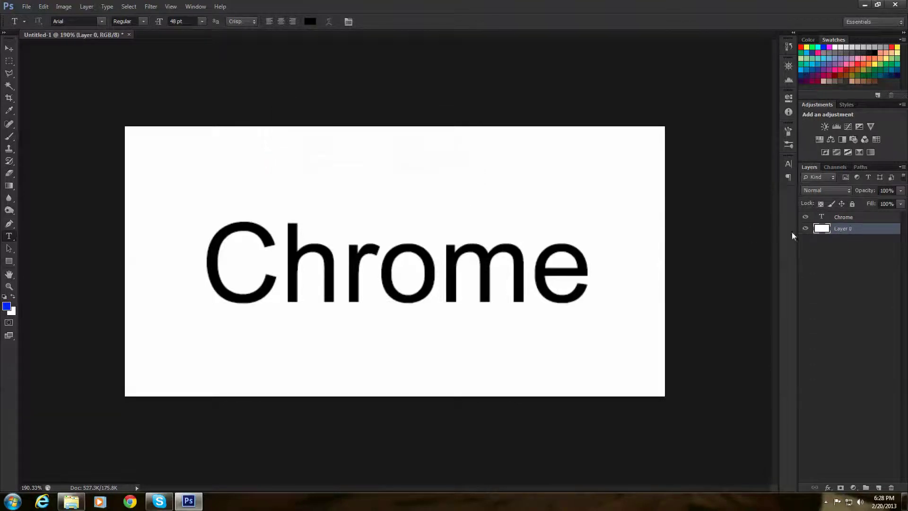
double_click(823, 230)
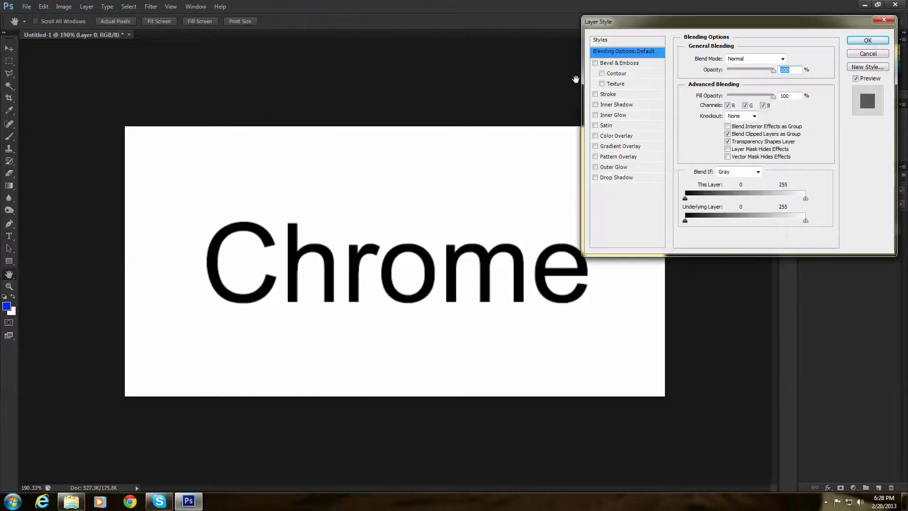
click(595, 136)
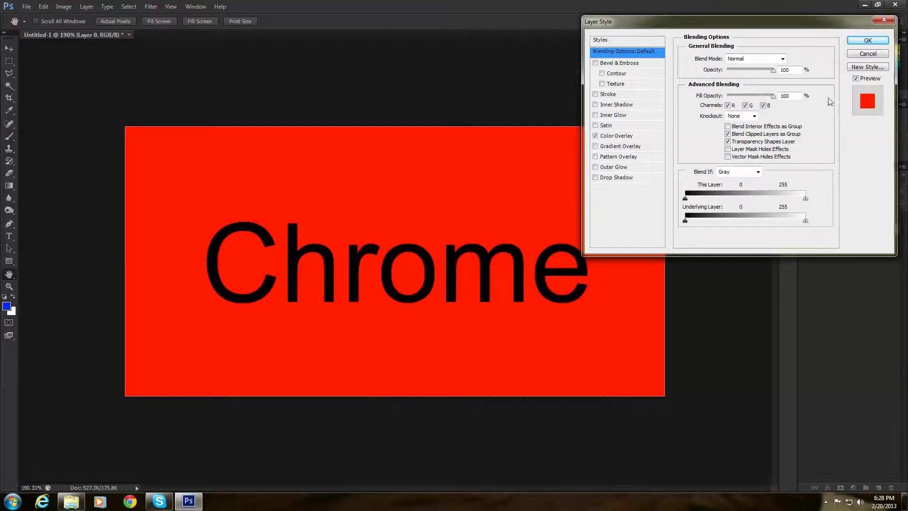
click(617, 136)
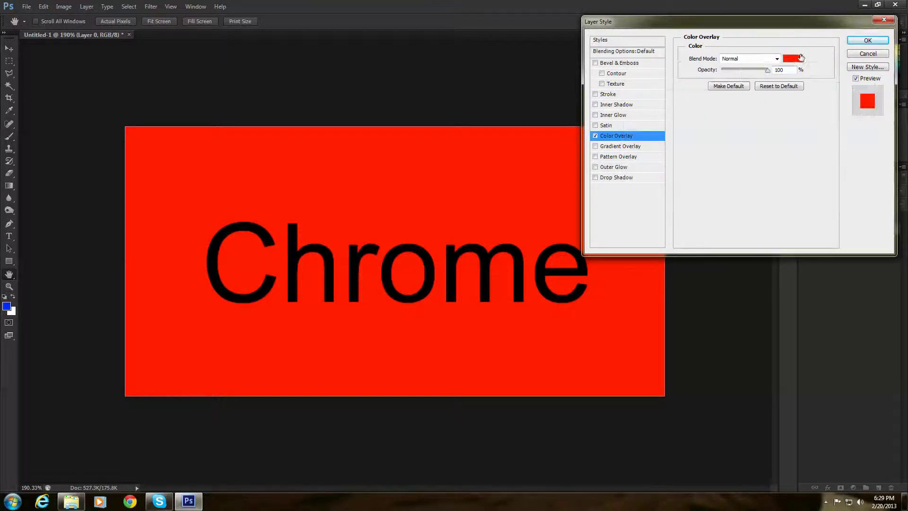
click(792, 59)
text(0)
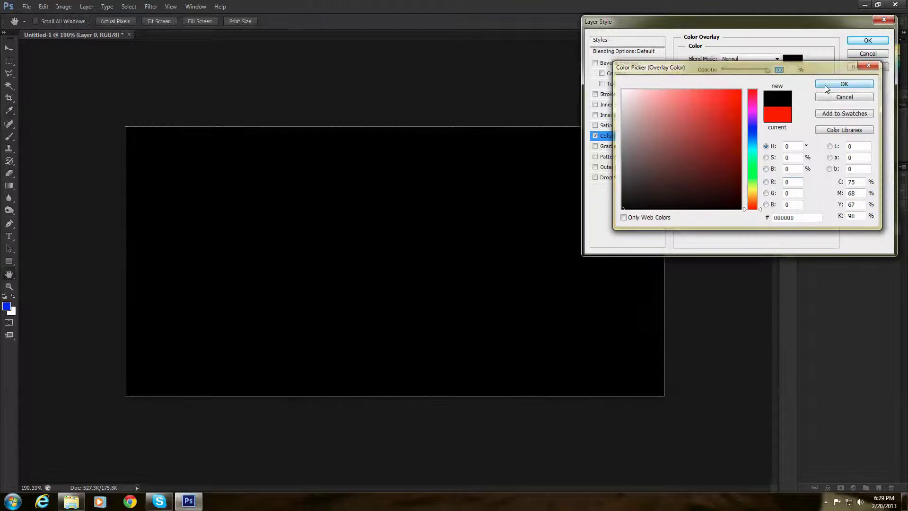
click(825, 84)
click(871, 40)
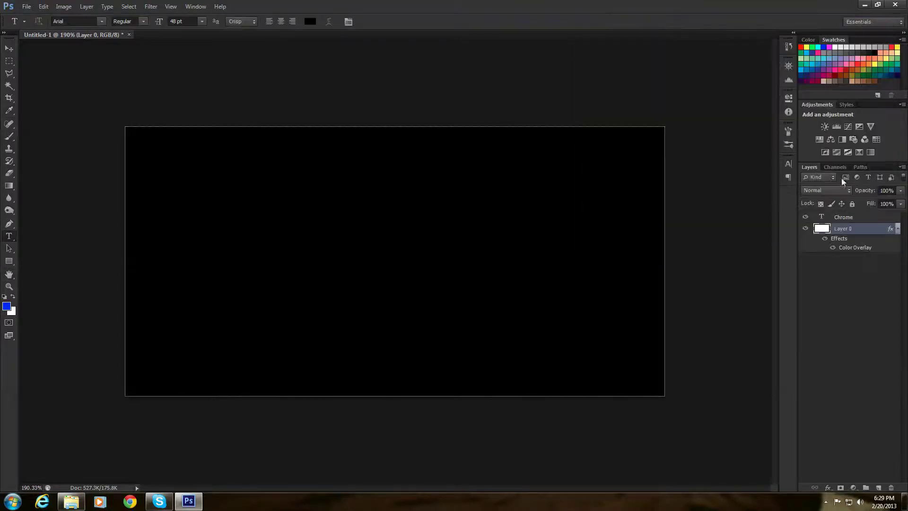
double_click(824, 217)
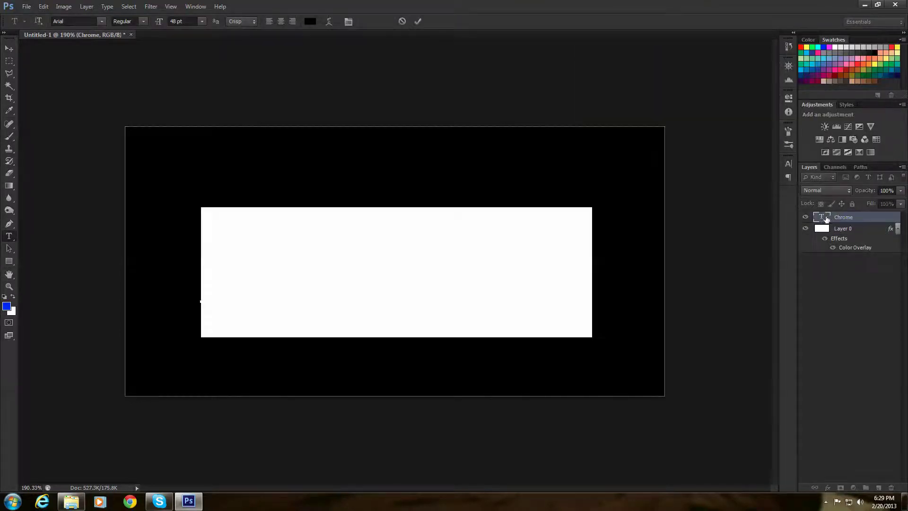
- Add a white (ffffff) Color Overlay to the Chrome text layer through Blending Options
double_click(838, 217)
click(824, 219)
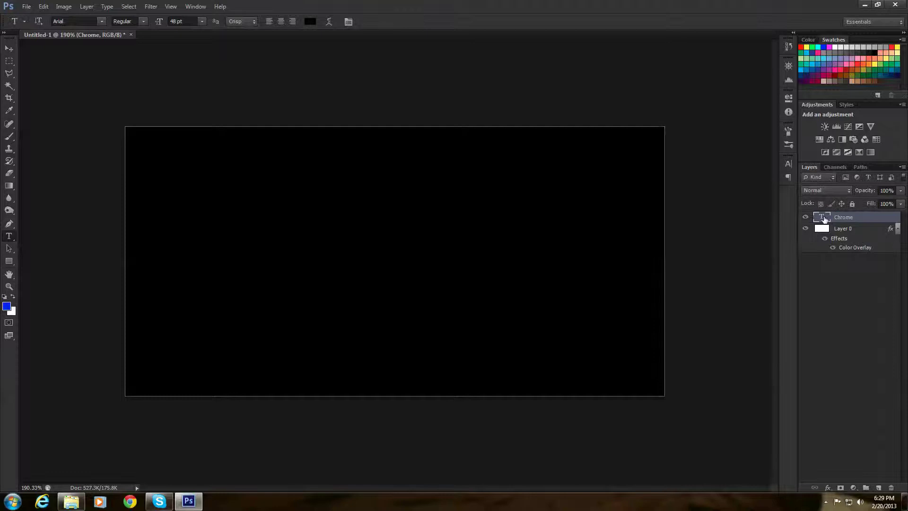
right_click(825, 219)
click(824, 222)
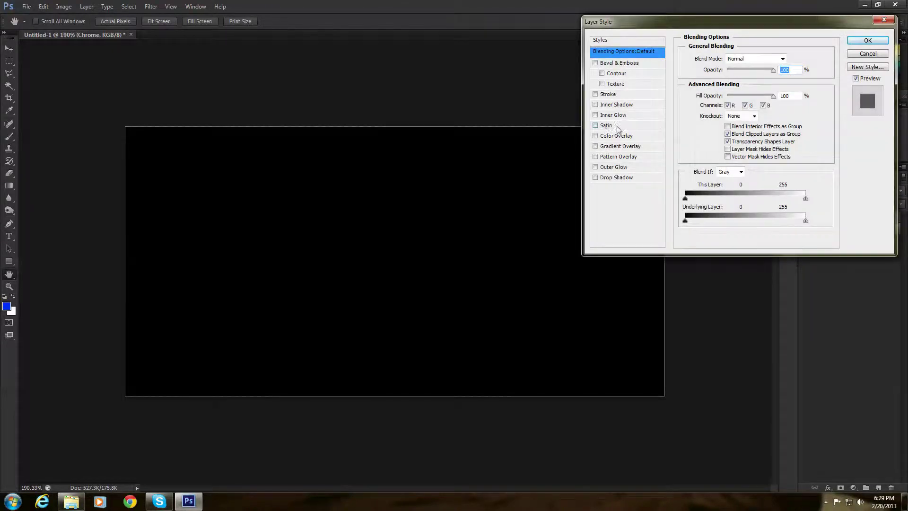
click(616, 135)
click(793, 61)
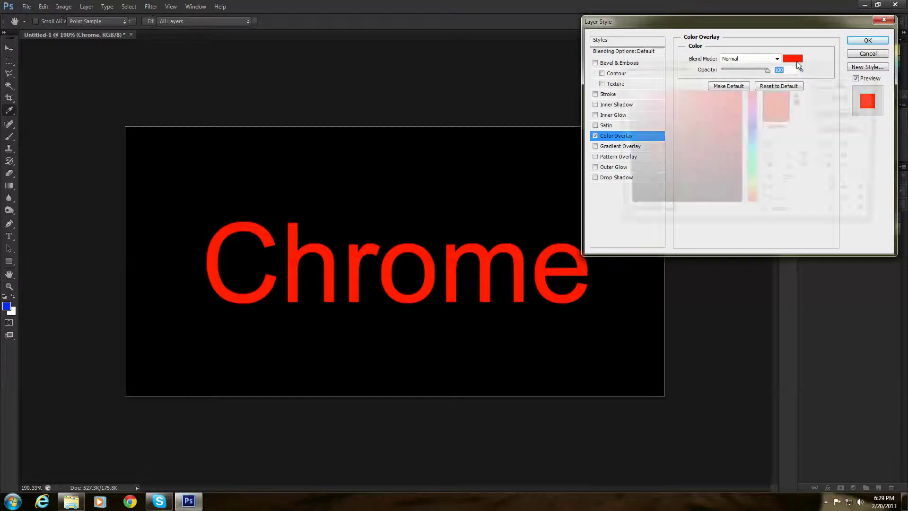
drag(655, 95, 621, 89)
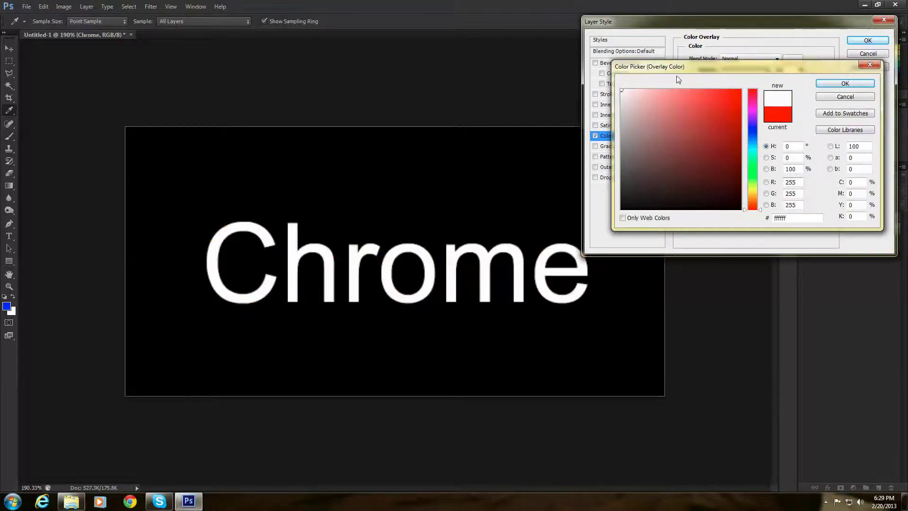
click(835, 84)
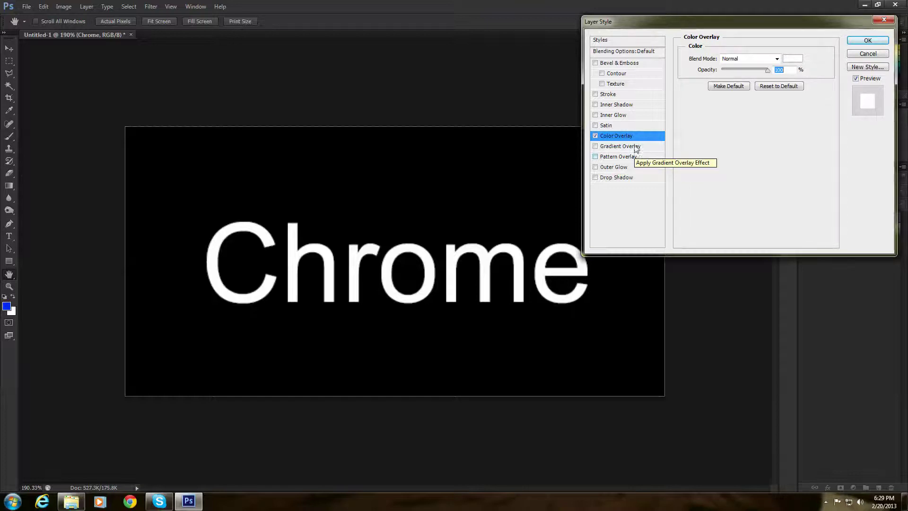
- Add Bevel & Emboss to the text with 100% highlight opacity and grey a4a4a4 highlight colour
click(596, 64)
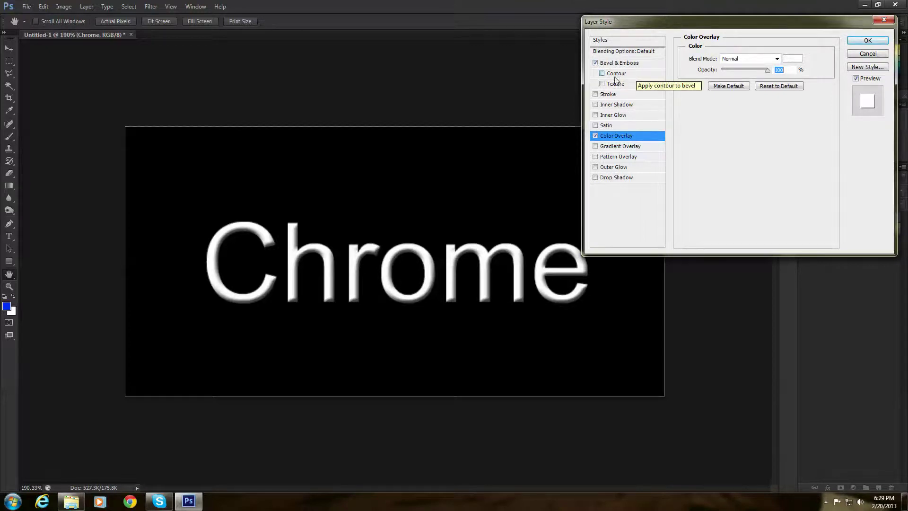
click(613, 64)
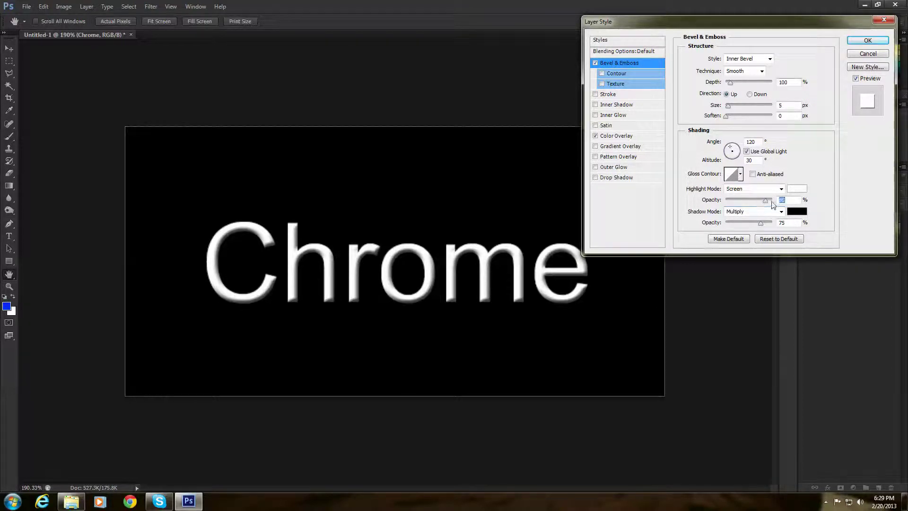
drag(761, 201, 772, 202)
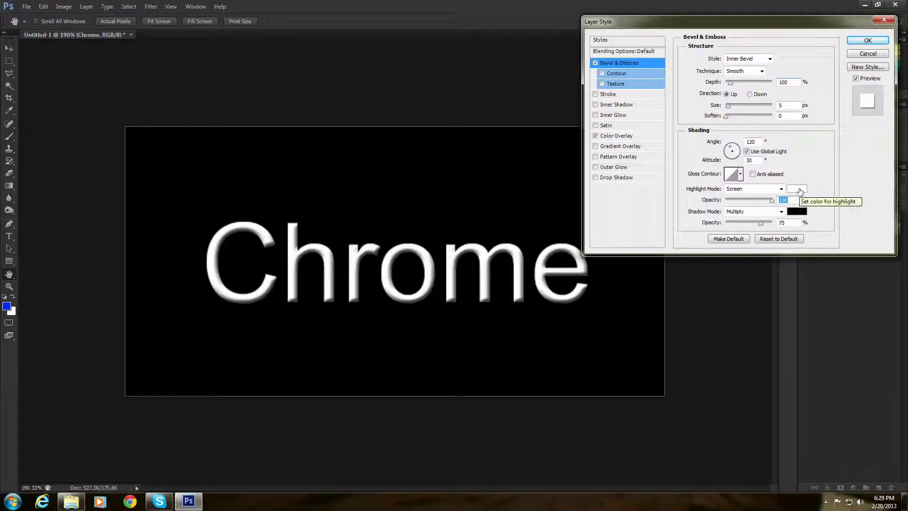
click(799, 190)
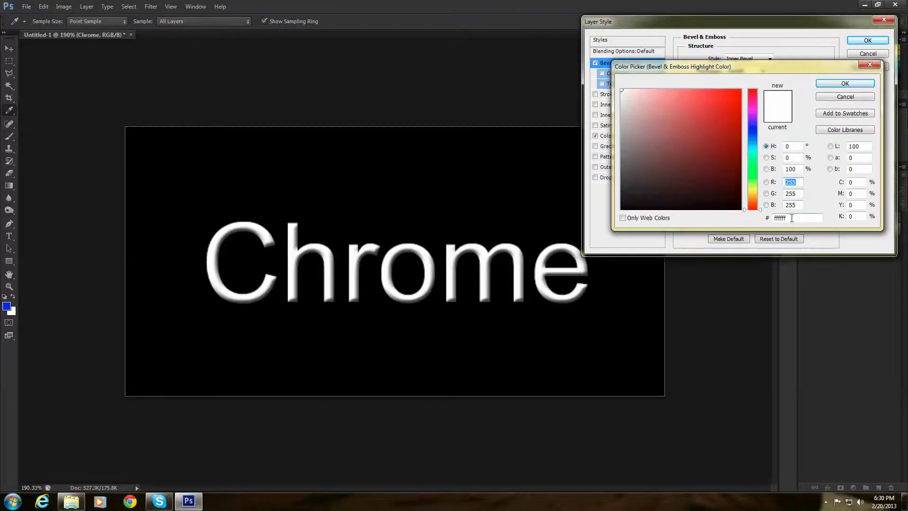
drag(786, 218, 767, 220)
text(a4a4a4)
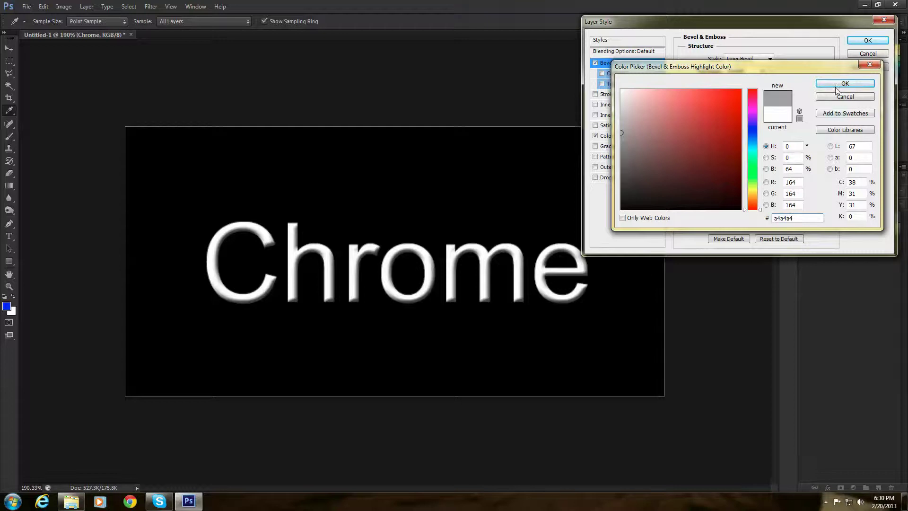
click(835, 84)
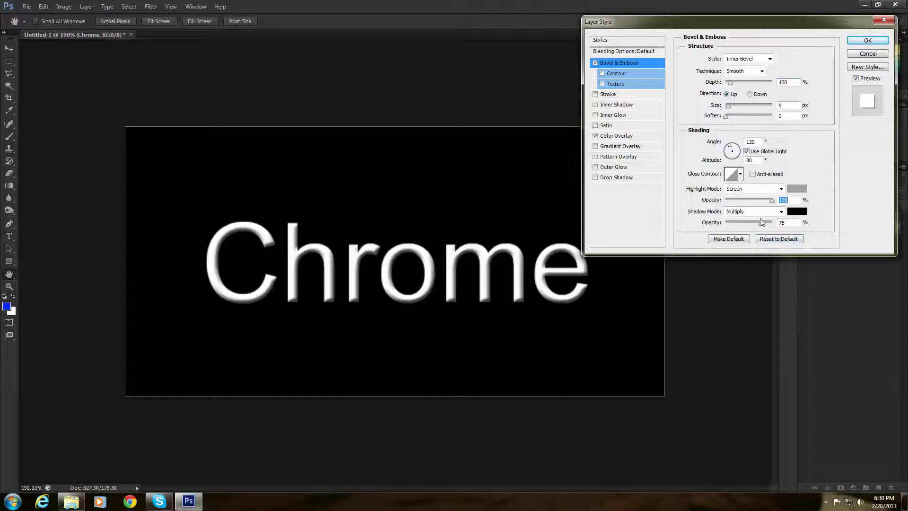
- Set the bevel's Gloss Contour to the ringed preset at the end of the second row
click(740, 174)
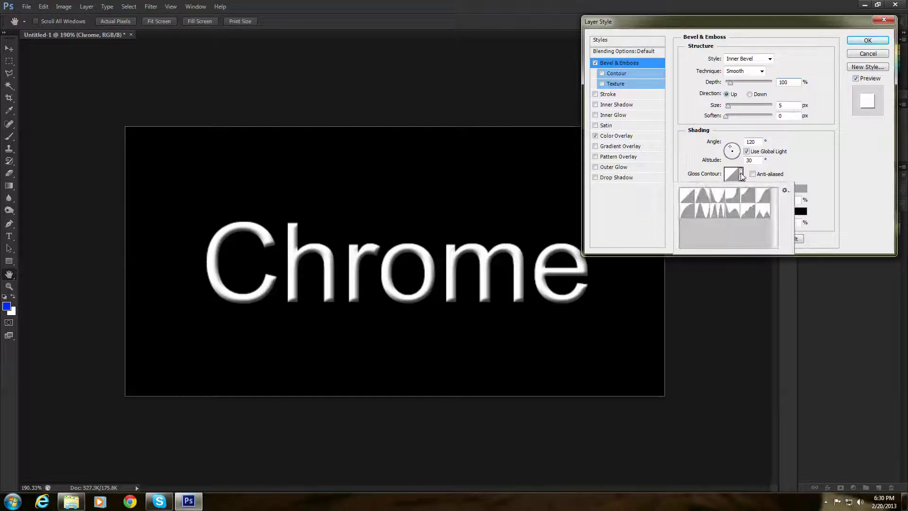
click(765, 214)
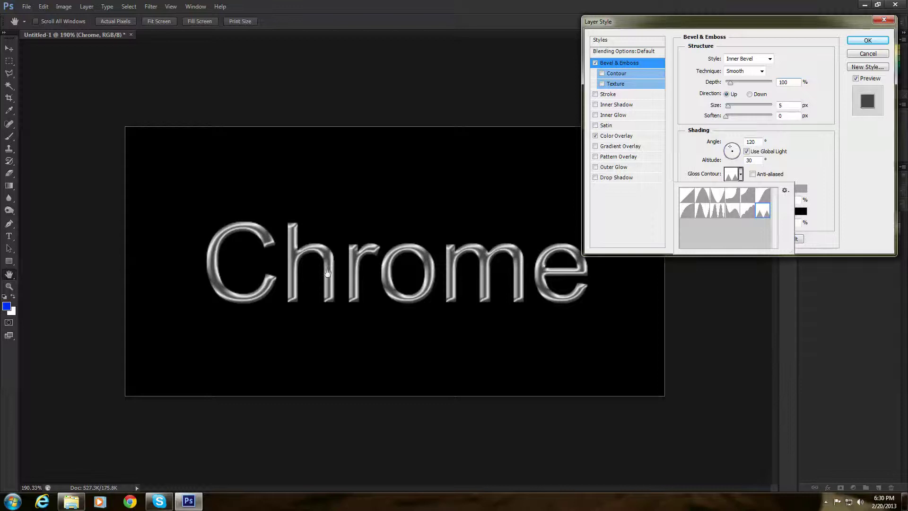
click(752, 178)
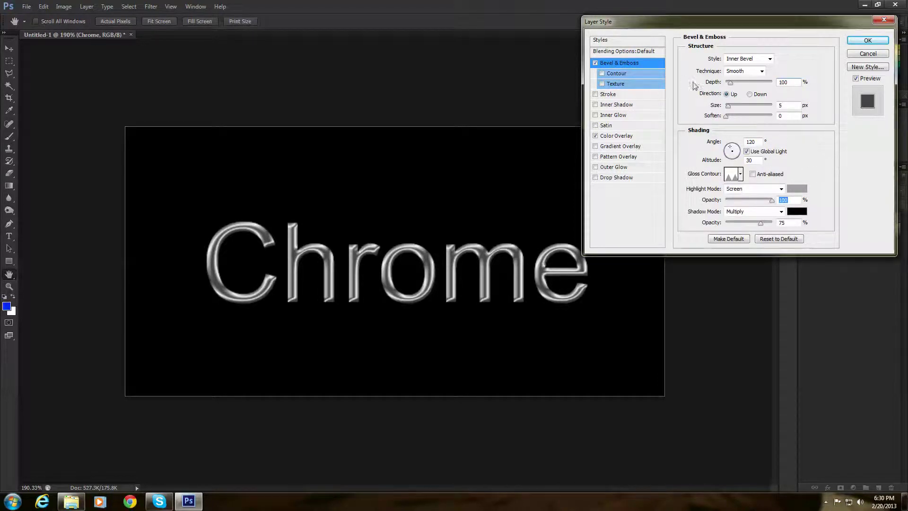
click(602, 74)
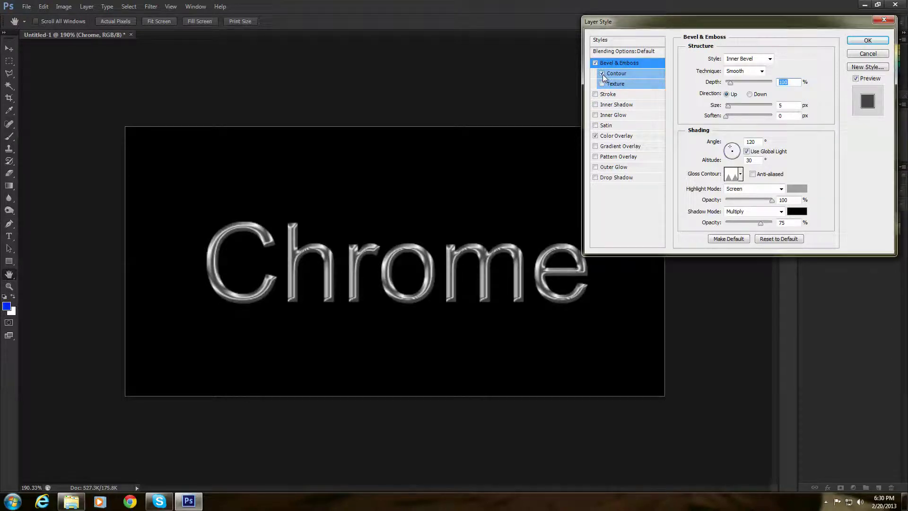
click(602, 74)
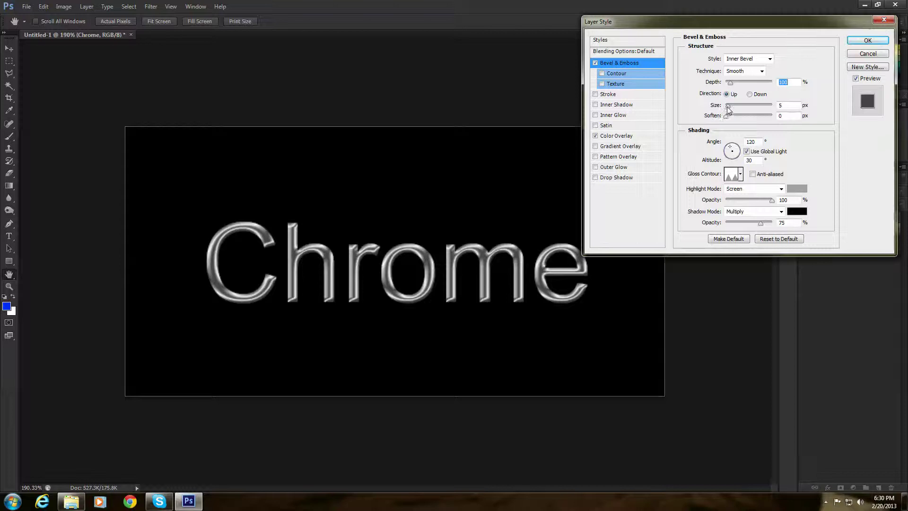
- Adjust the Bevel & Emboss Size slider and settle it at 18 px
drag(728, 108, 772, 108)
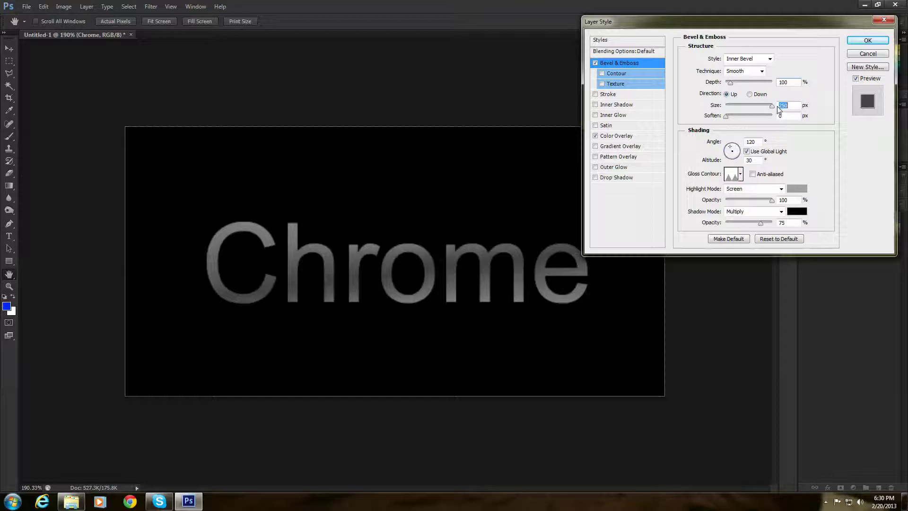
drag(778, 108, 721, 109)
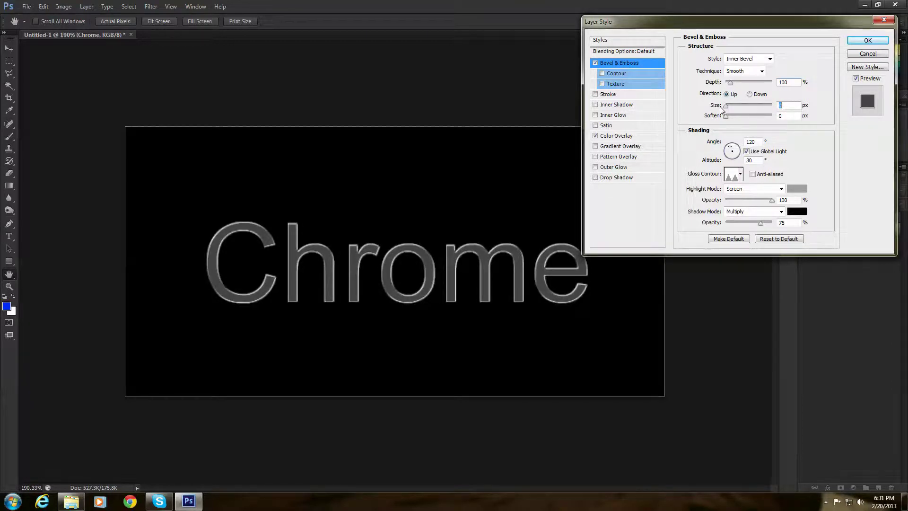
drag(721, 108, 734, 108)
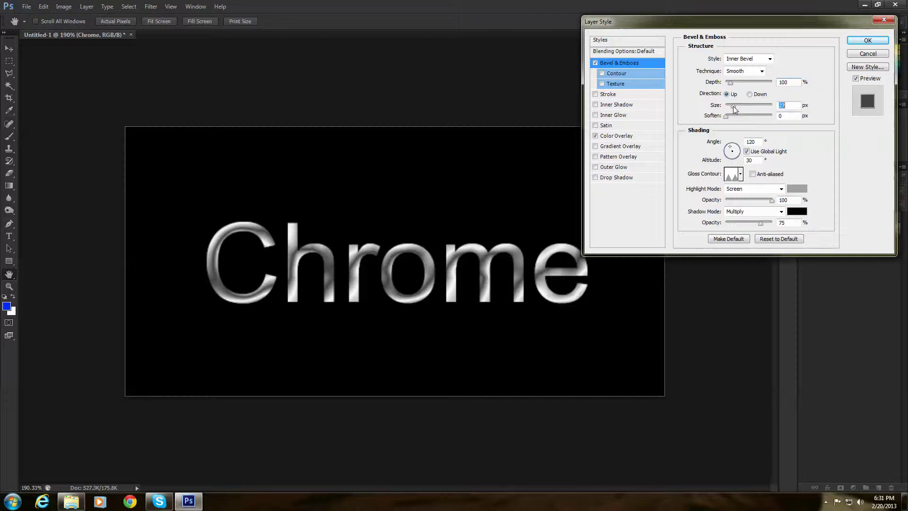
drag(733, 107, 731, 107)
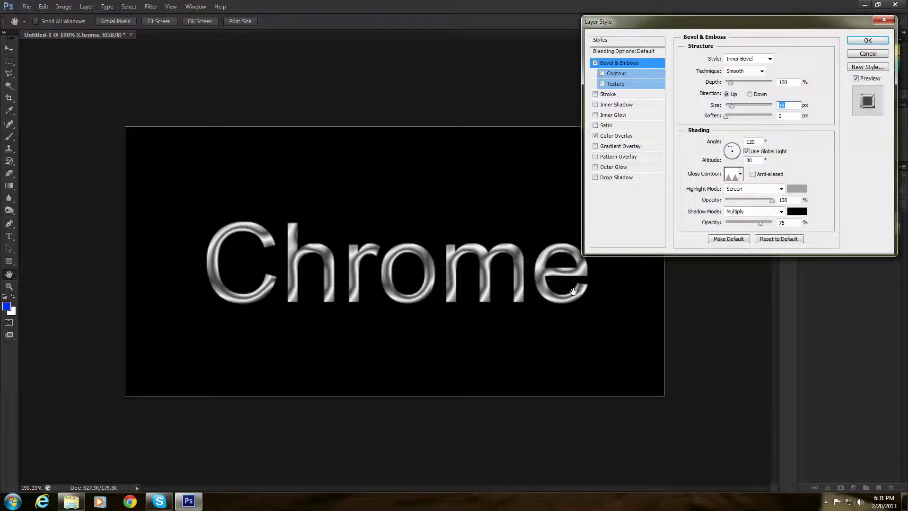
key(Tab)
- Raise the Bevel & Emboss Depth slider to bring back the metallic shading
mouse_move(730, 83)
mouse_down()
mouse_move(777, 86)
mouse_move(723, 91)
mouse_up()
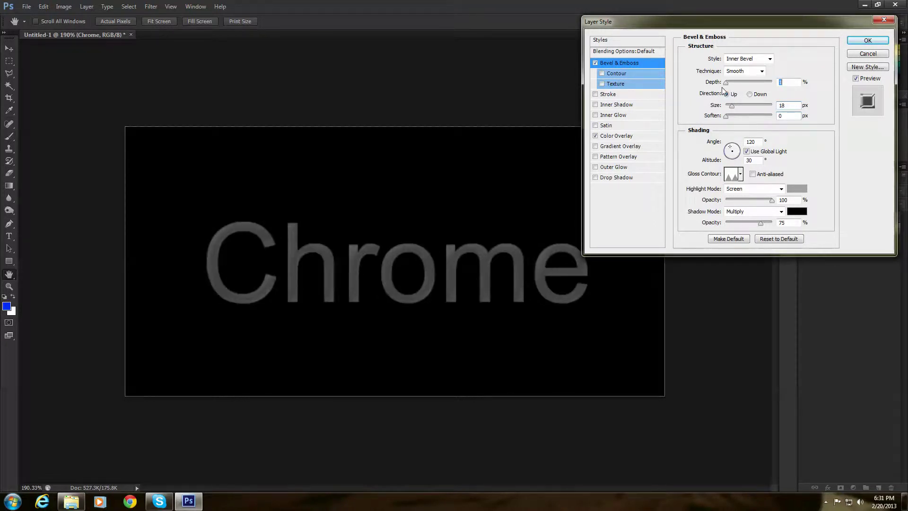
drag(722, 87, 733, 88)
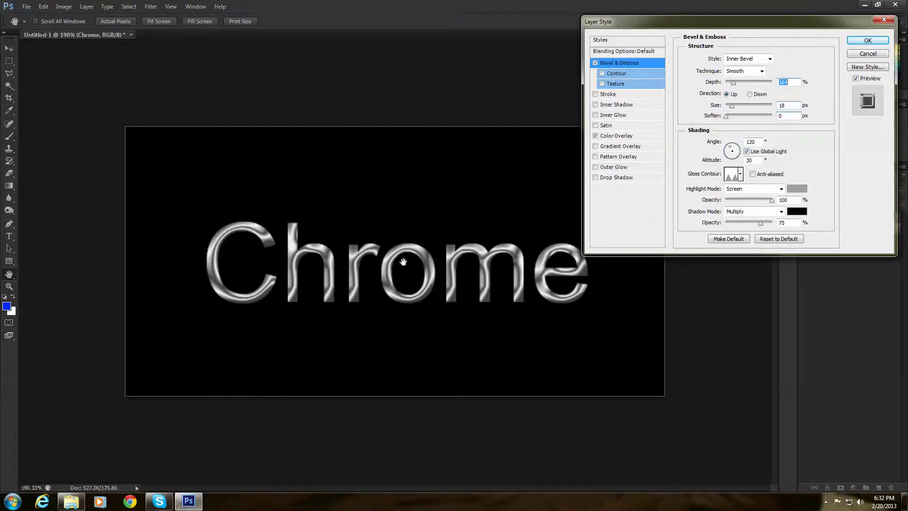
- Enable the bevel's Contour and set its Range to 77%
click(602, 73)
click(616, 72)
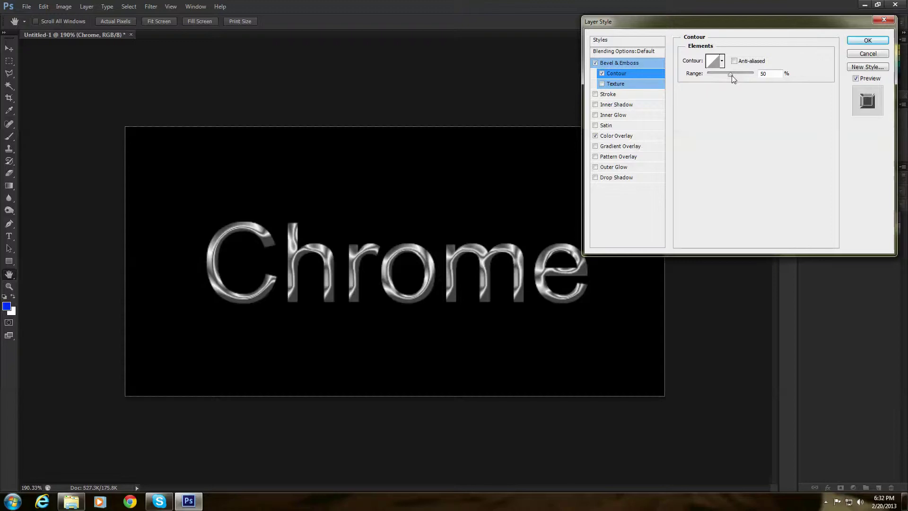
drag(731, 75, 742, 75)
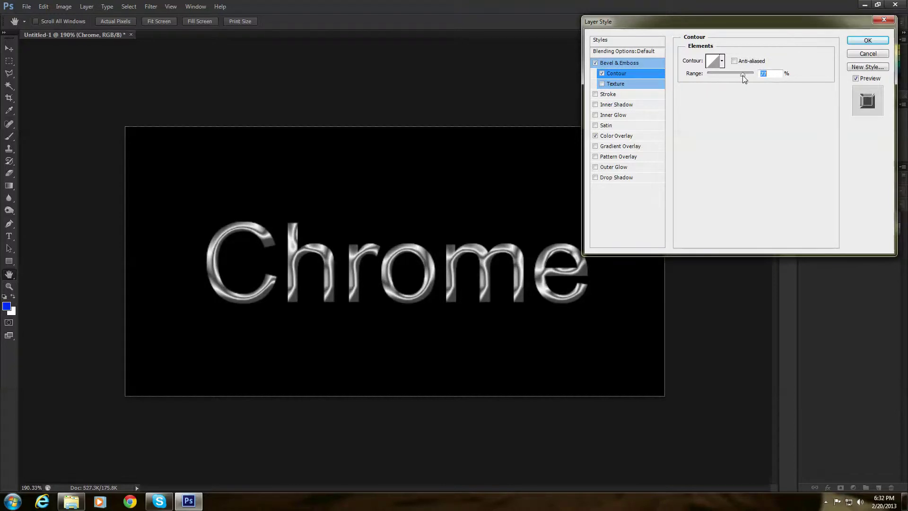
- Compare several contour presets, keep the chosen one, and apply the finished layer style
click(722, 61)
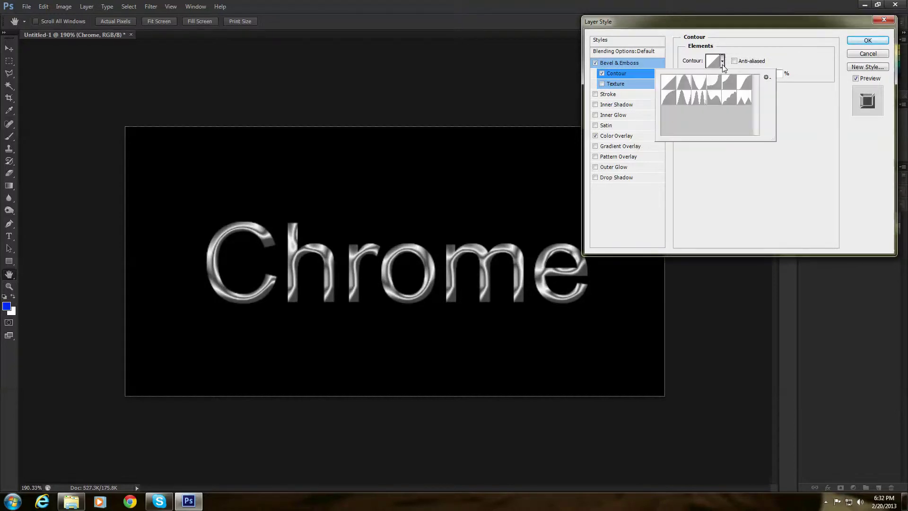
click(700, 102)
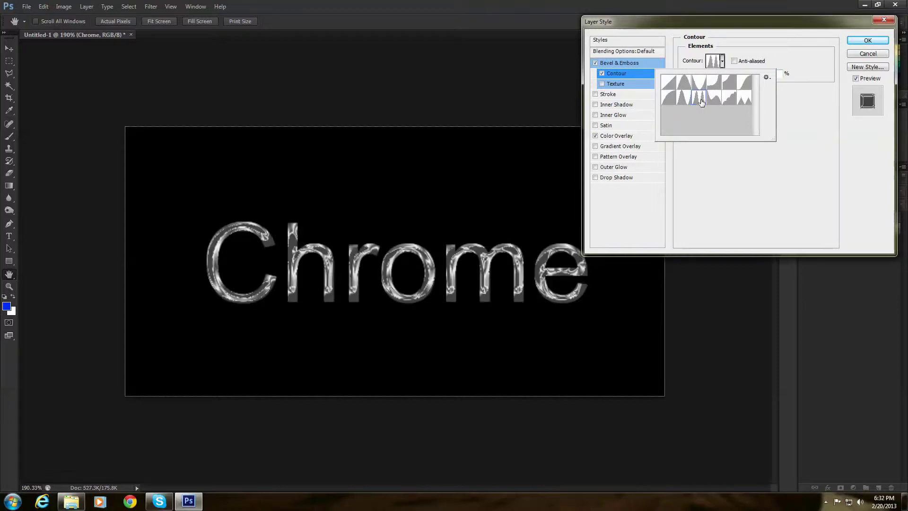
click(720, 97)
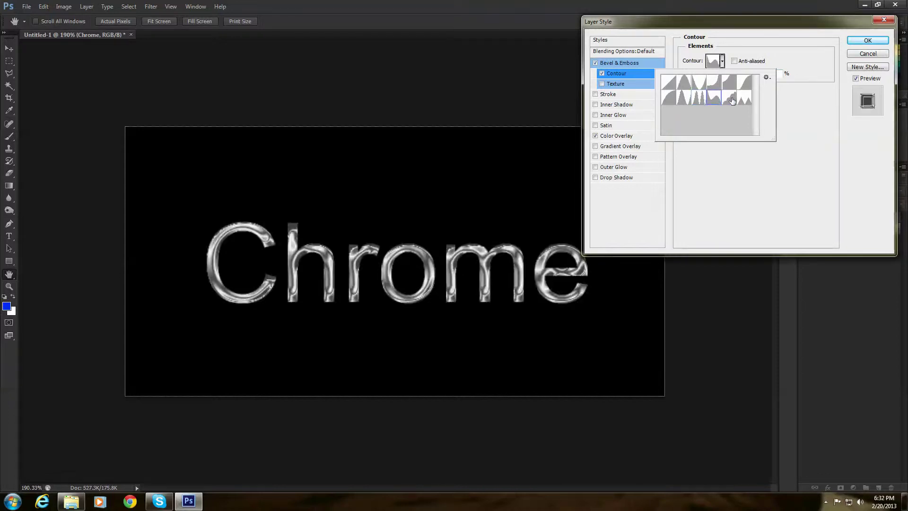
click(732, 100)
click(745, 102)
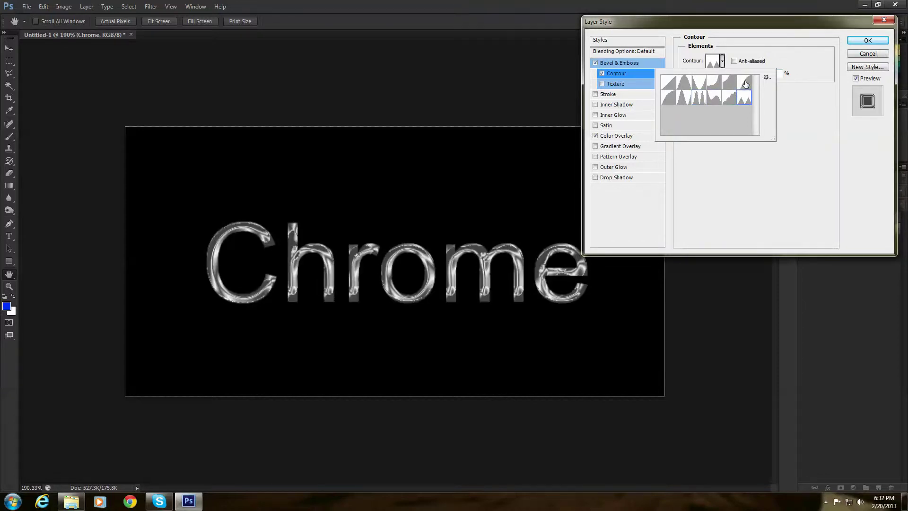
click(744, 83)
click(730, 88)
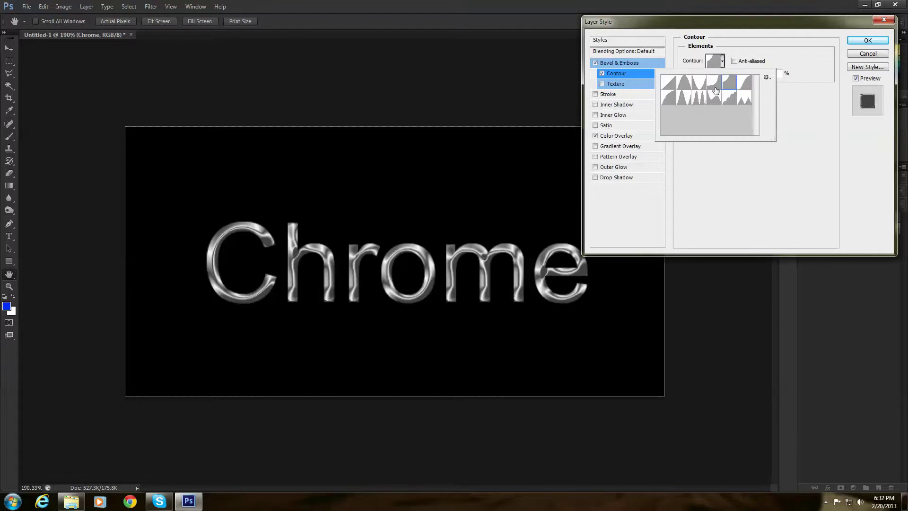
click(714, 89)
click(699, 89)
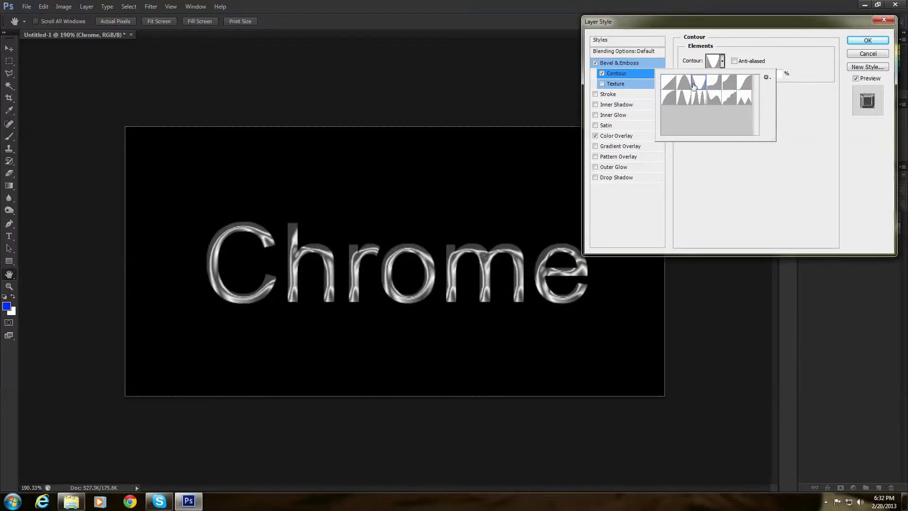
click(674, 103)
click(682, 99)
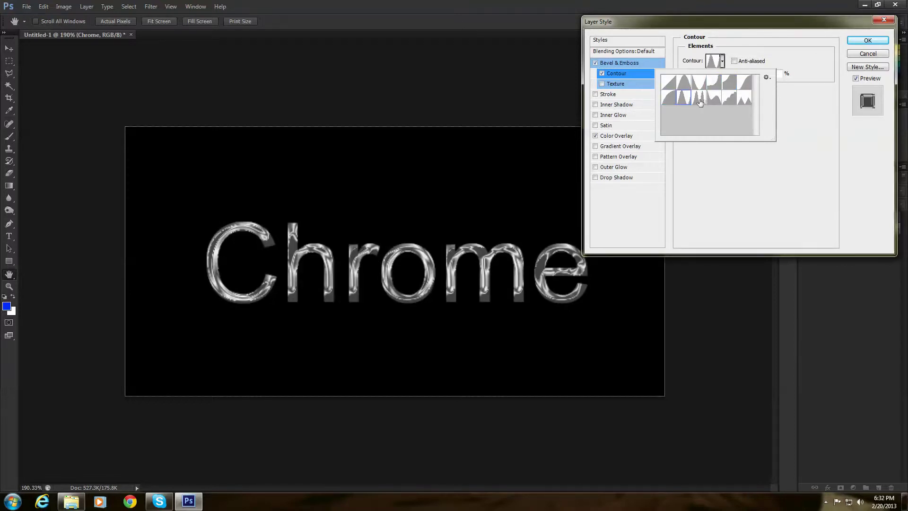
click(675, 103)
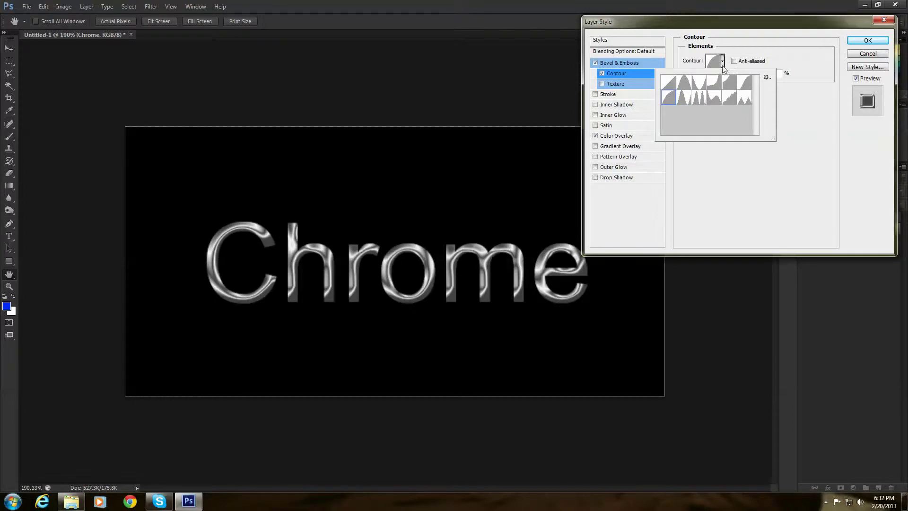
click(718, 170)
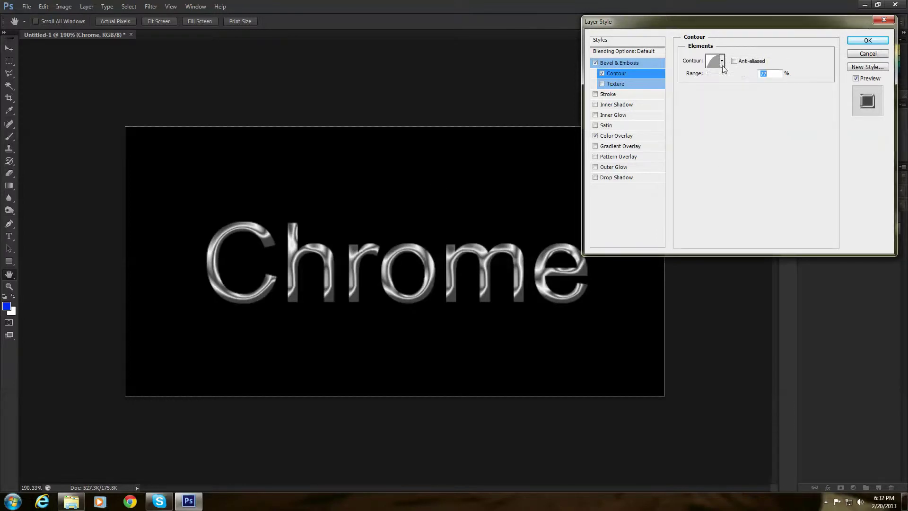
click(862, 41)
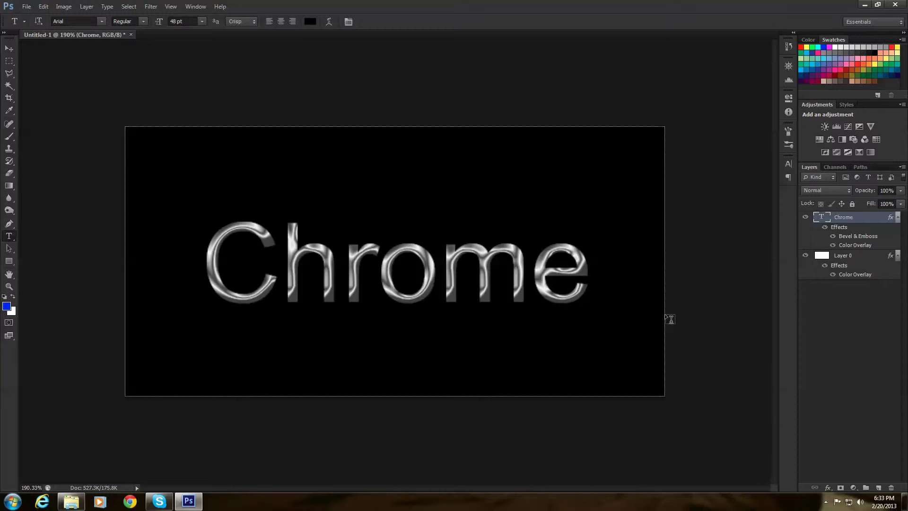
- Close the Photoshop window with the finished chrome text still unsaved
click(895, 4)
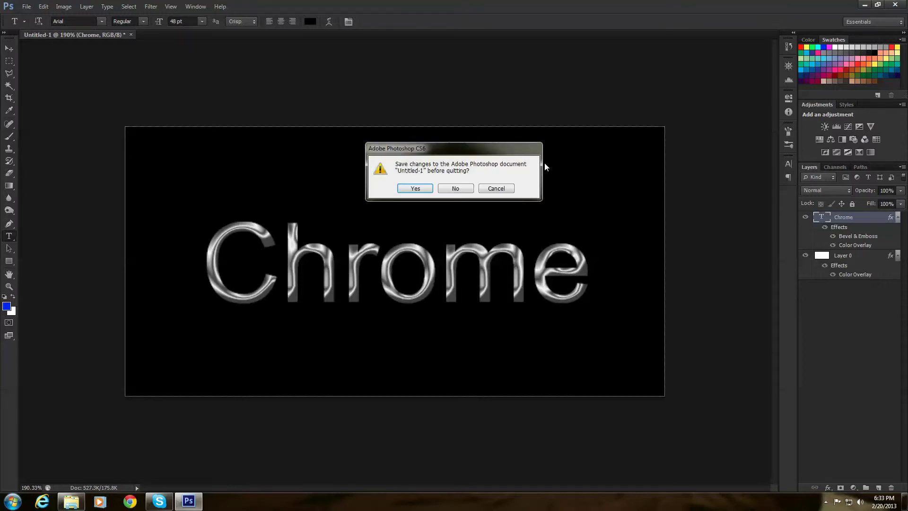
- Discard changes to Untitled-1 so Photoshop quits without saving
click(456, 188)
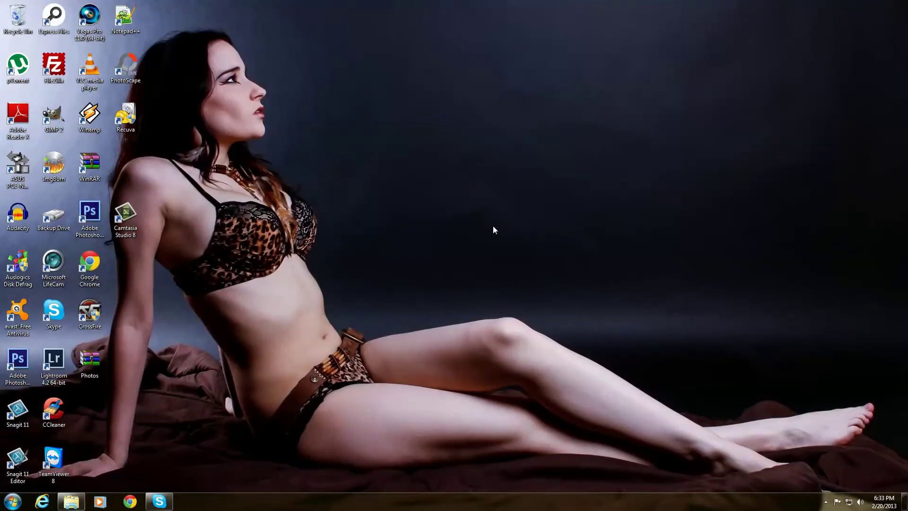